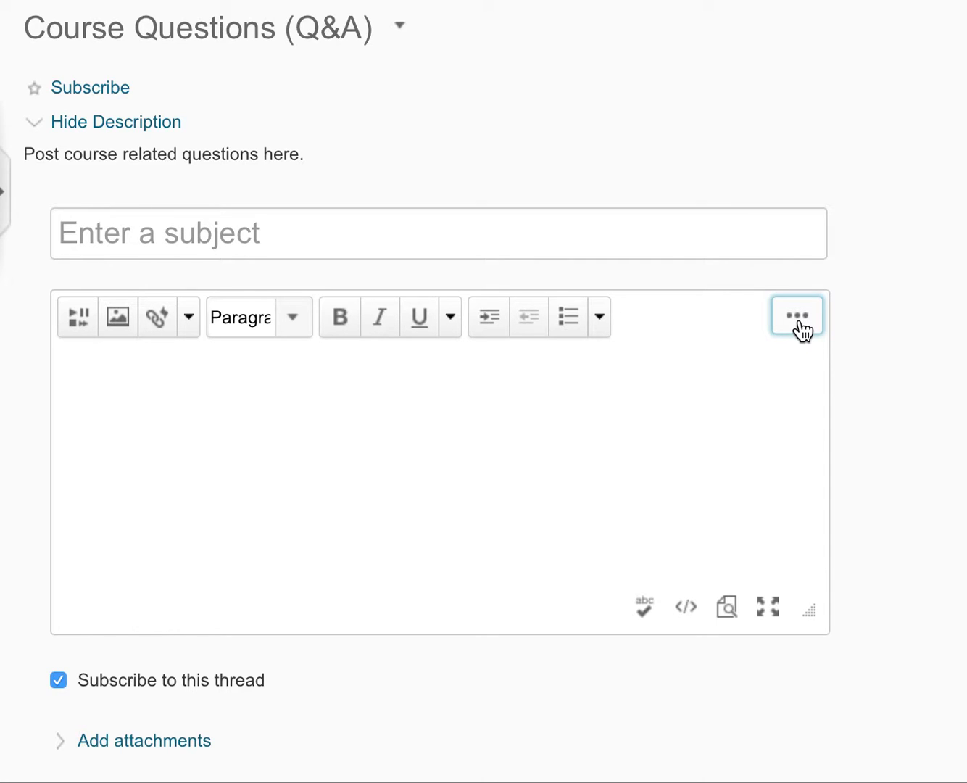
- Start a new equation in the discussion post's body and enter a fraction with numerator 2 and denominator 3
{"action": "left_click", "coordinate": [797, 319]}
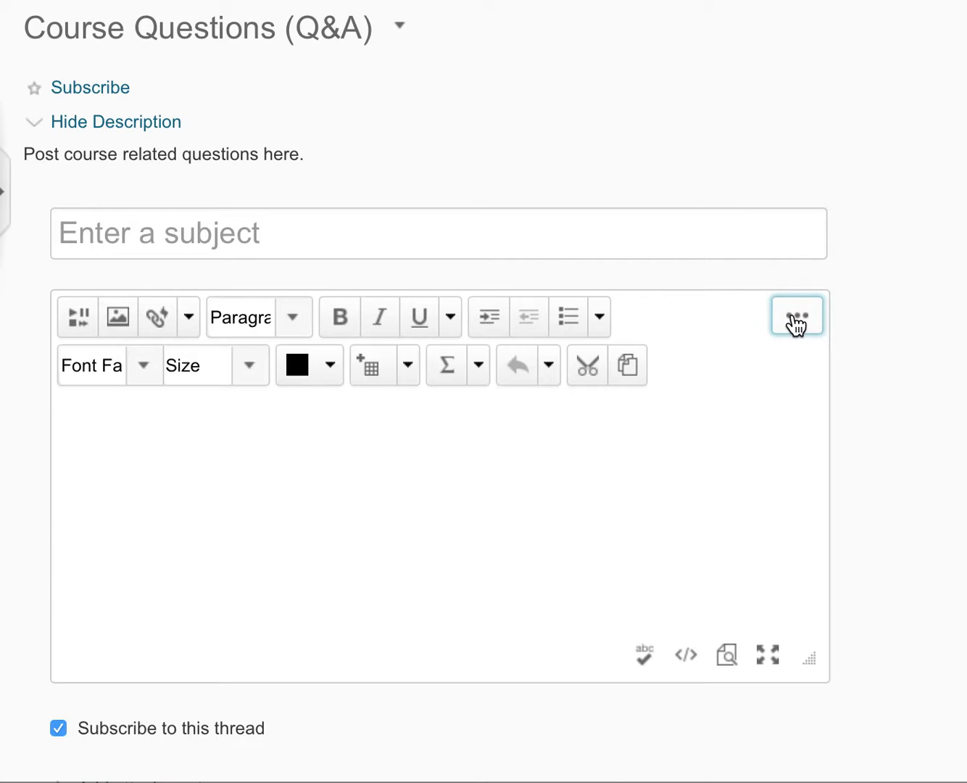
{"action": "left_click", "coordinate": [449, 372]}
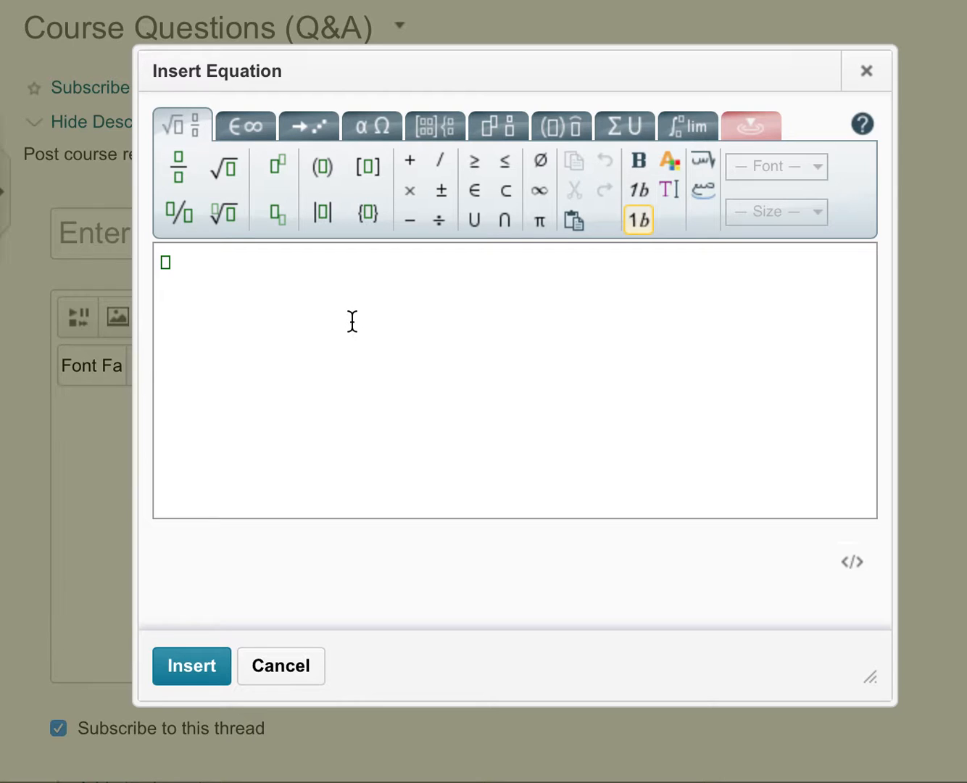
{"action": "left_click", "coordinate": [184, 175]}
{"action": "type", "text": "2"}
{"action": "key", "text": "Tab"}
{"action": "type", "text": "3"}
- Replace the fraction's numerator with a nested fraction of x over 5
{"action": "left_click", "coordinate": [181, 262]}
{"action": "key", "text": "BackSpace"}
{"action": "left_click", "coordinate": [174, 168]}
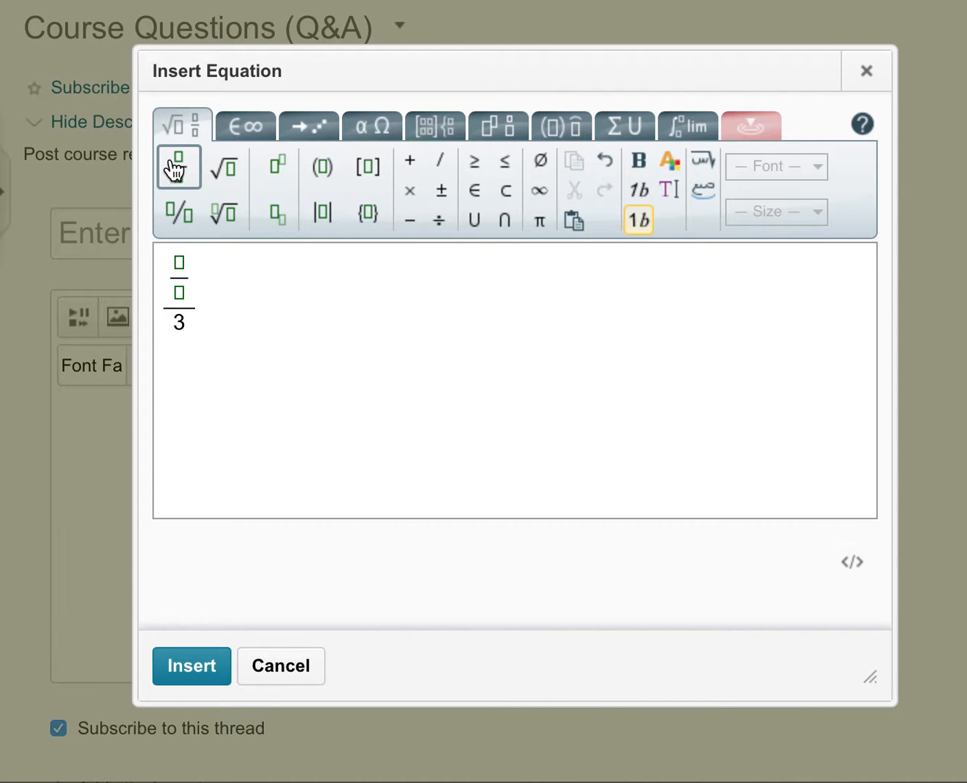
{"action": "type", "text": "x 5"}
{"action": "key", "text": "Right"}
{"action": "key", "text": "Right"}
{"action": "key", "text": "Right"}
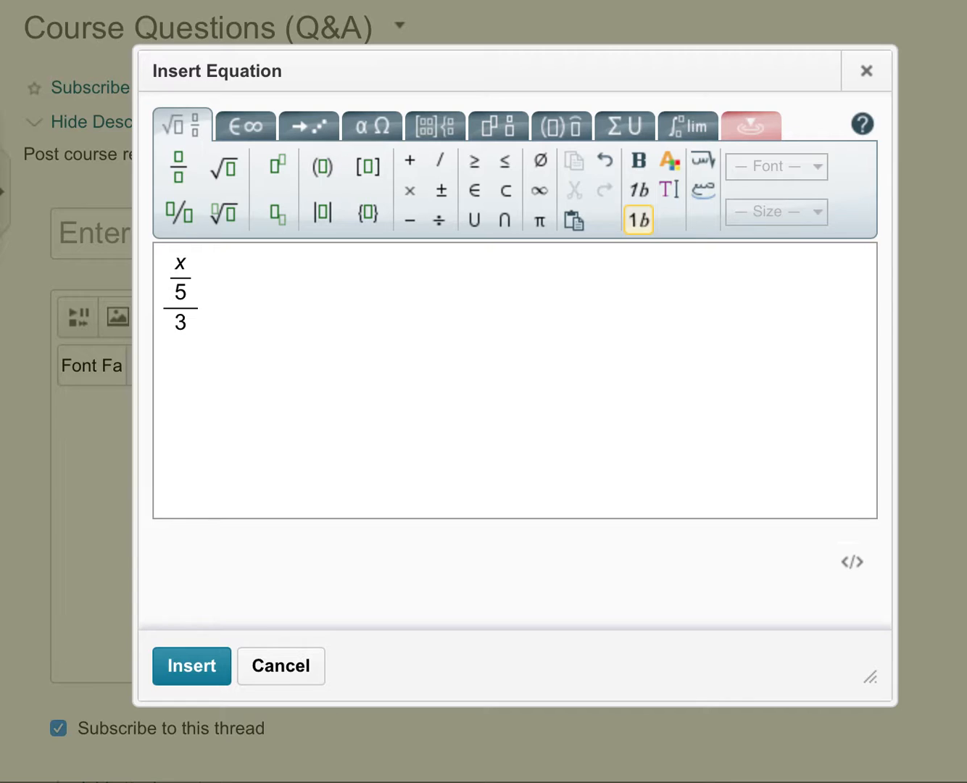
- Enter x with a superscript 2 on a new line below the nested fraction
{"action": "key", "text": "Return"}
{"action": "type", "text": "x"}
{"action": "left_click", "coordinate": [277, 180]}
{"action": "type", "text": "2"}
{"action": "key", "text": "Right"}
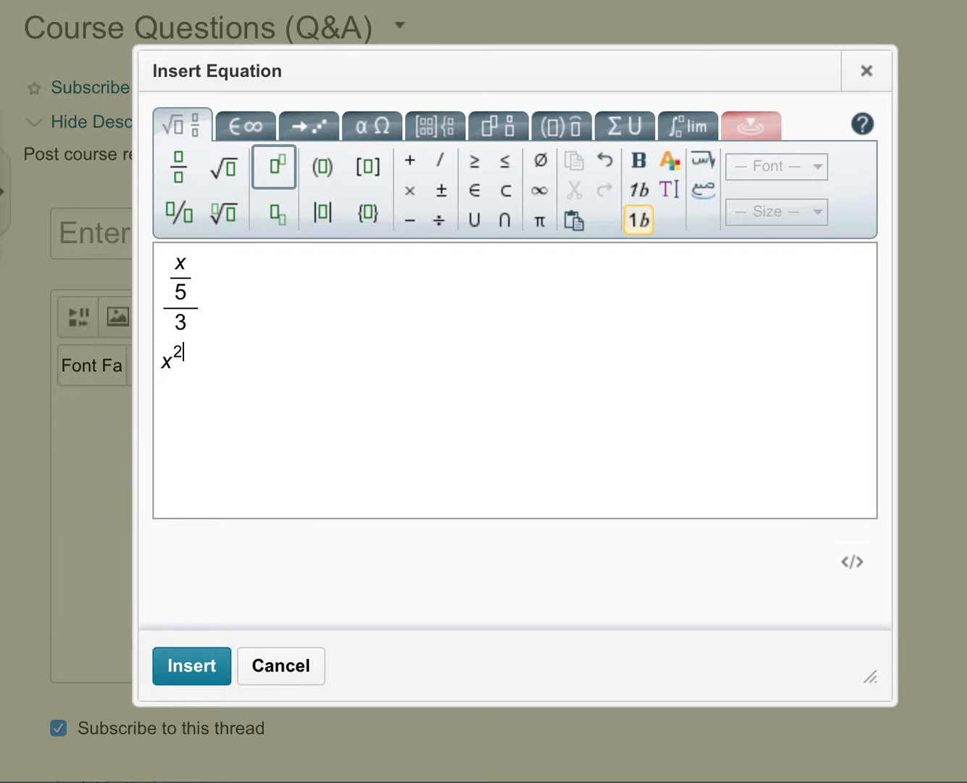
{"action": "type", "text": "+x-7"}
{"action": "key", "text": "BackSpace"}
{"action": "key", "text": "BackSpace"}
{"action": "key", "text": "BackSpace"}
{"action": "key", "text": "BackSpace"}
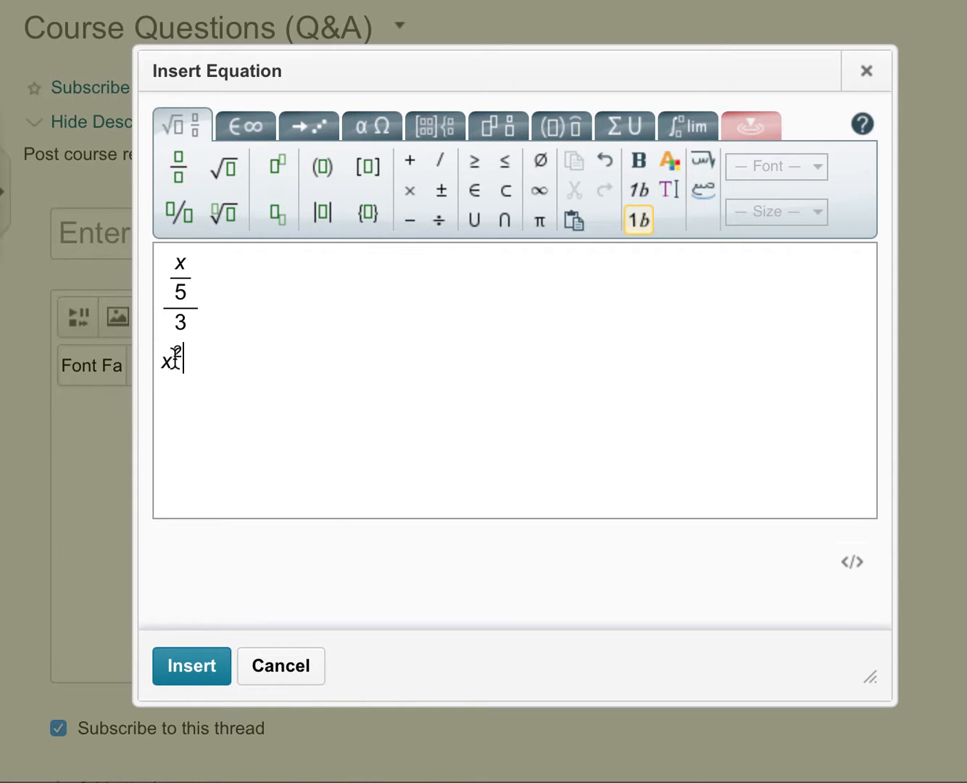
- Continue the x squared expression with +x-7 at baseline level, outside the exponent
{"action": "key", "text": "Right"}
{"action": "type", "text": "+x-"}
{"action": "type", "text": "7"}
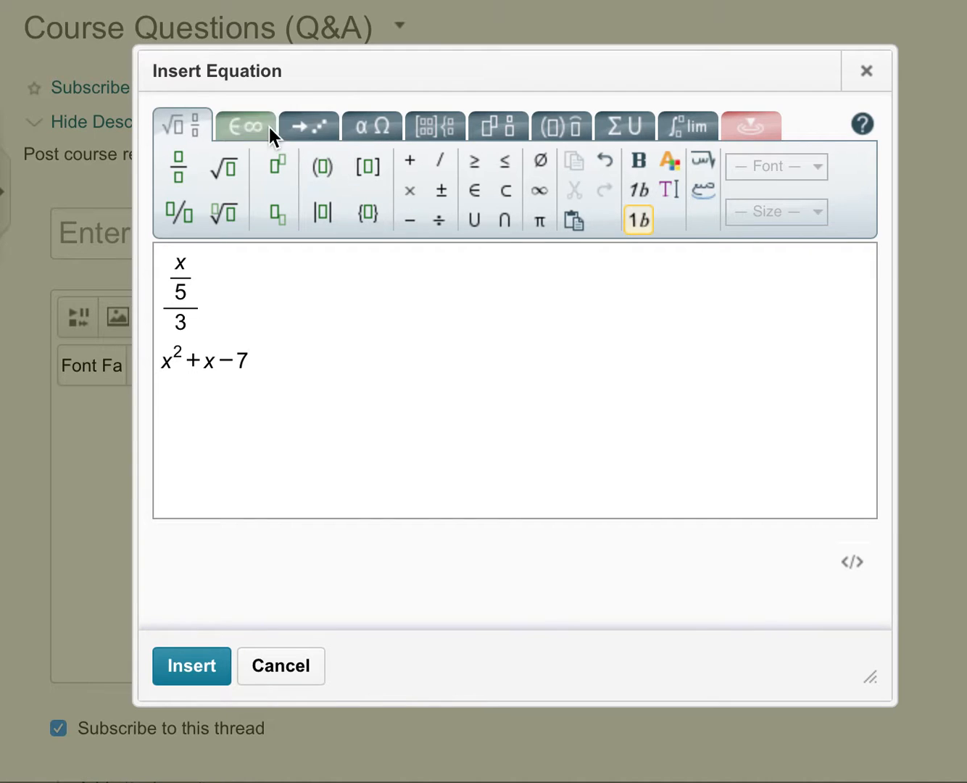
{"action": "left_click", "coordinate": [244, 123]}
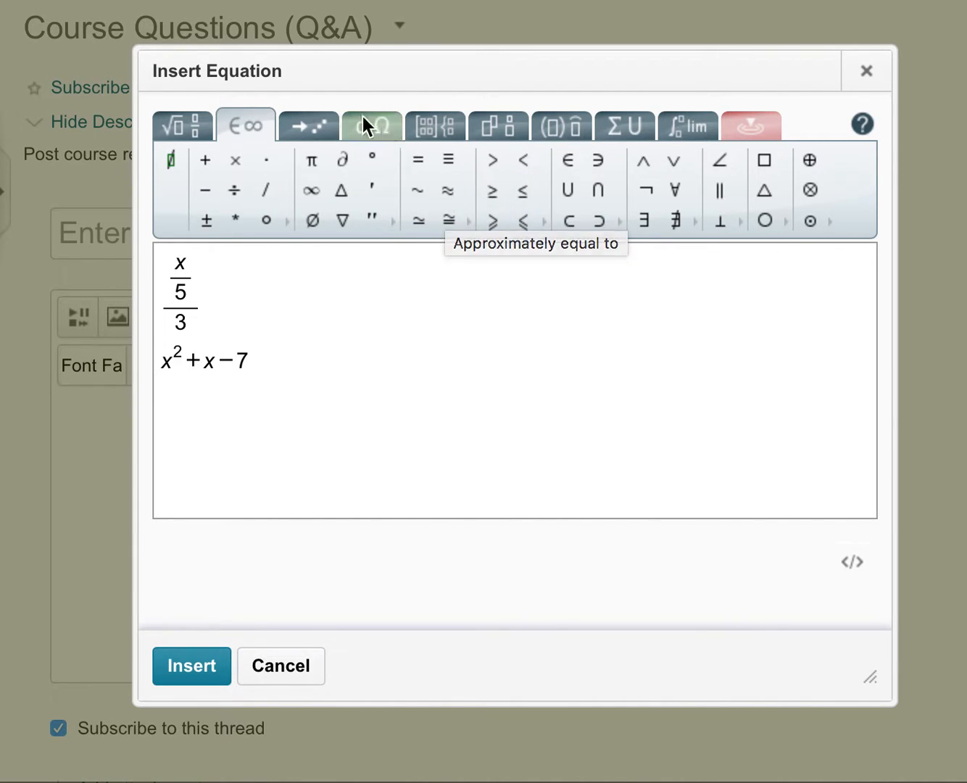
{"action": "left_click", "coordinate": [689, 116]}
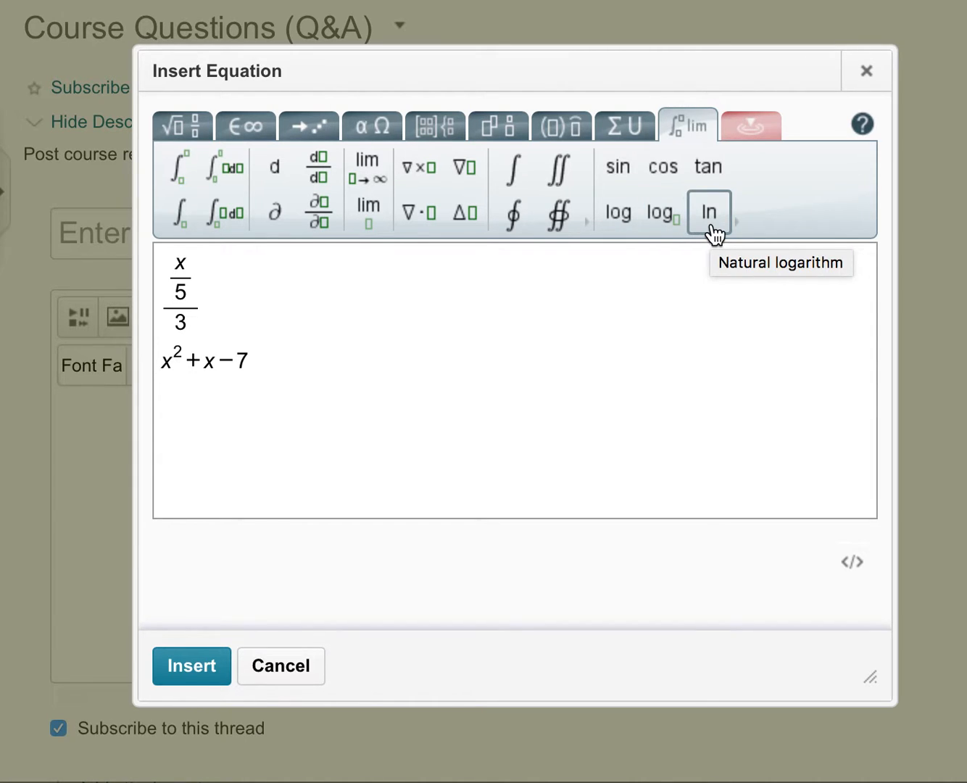
{"action": "left_click", "coordinate": [181, 129]}
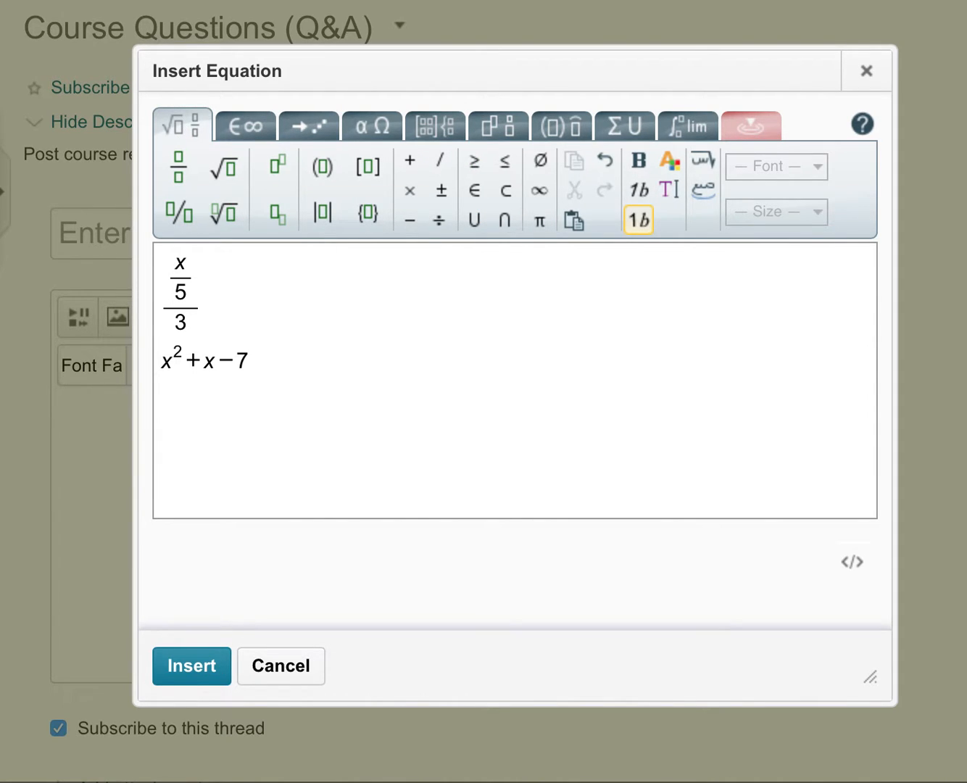
- Add a new line with the equation x + 3 = 5, followed by the note "Subtract 3 from both sides."
{"action": "left_click", "coordinate": [304, 375]}
{"action": "key", "text": "Return"}
{"action": "type", "text": "x+3=5"}
{"action": "type", "text": "Subtract "}
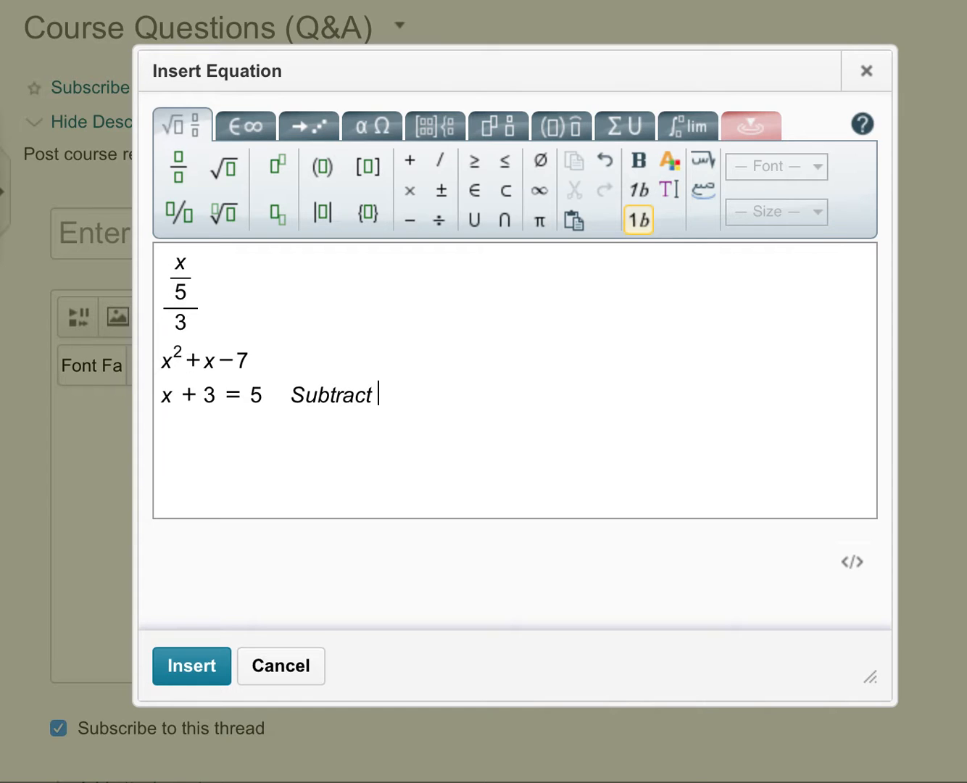
{"action": "type", "text": "3 from both s"}
{"action": "key", "text": "BackSpace"}
{"action": "type", "text": "sides"}
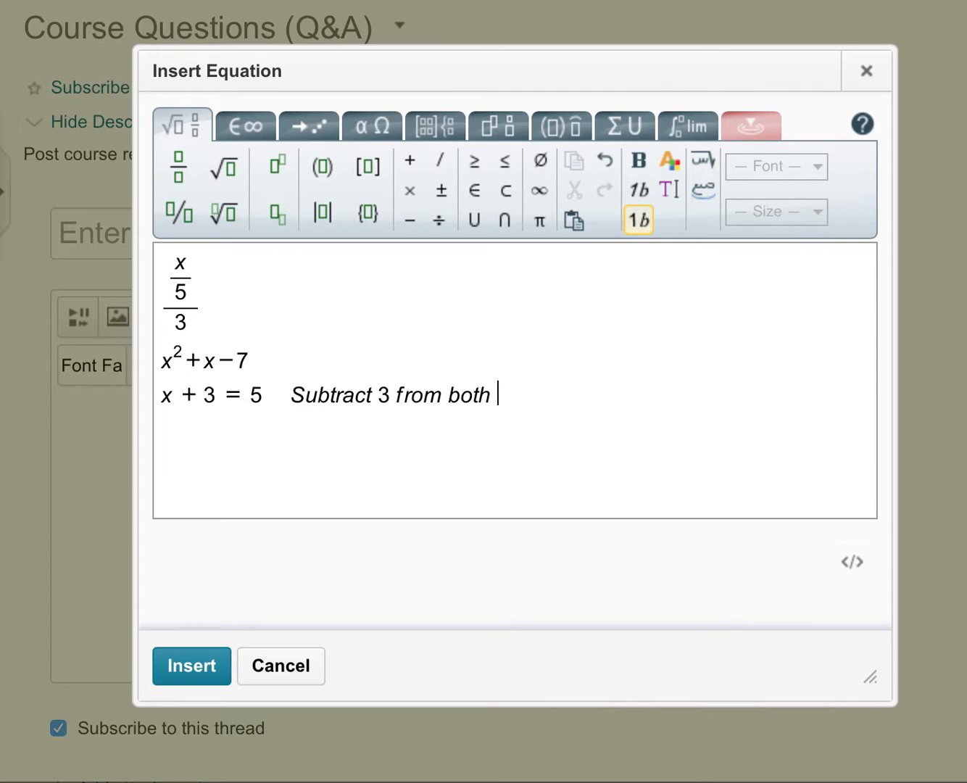
{"action": "type", "text": "."}
- Write -3 and -3 beneath the two sides of the equation, and the solution x=2 two lines further down
{"action": "key", "text": "Return"}
{"action": "type", "text": "-3   -3"}
{"action": "key", "text": "Return"}
{"action": "key", "text": "Return"}
{"action": "type", "text": "x=2"}
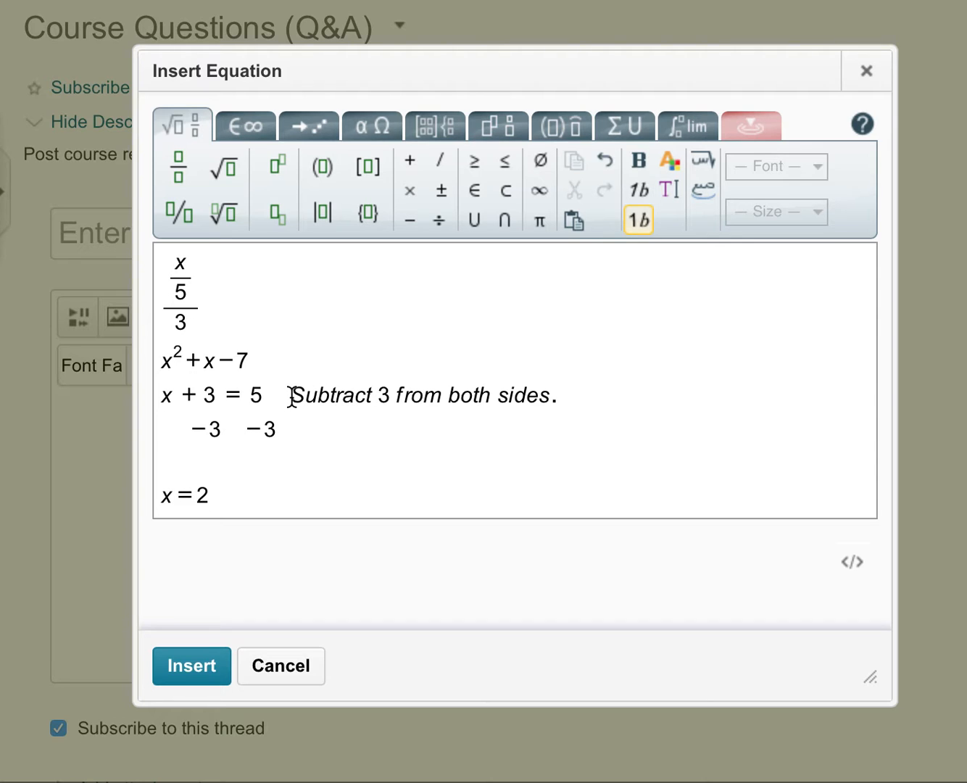
- Format the note "Subtract 3 from both sides." as plain text and insert the finished equation into the post
{"action": "left_click_drag", "start_coordinate": [292, 395], "coordinate": [561, 395]}
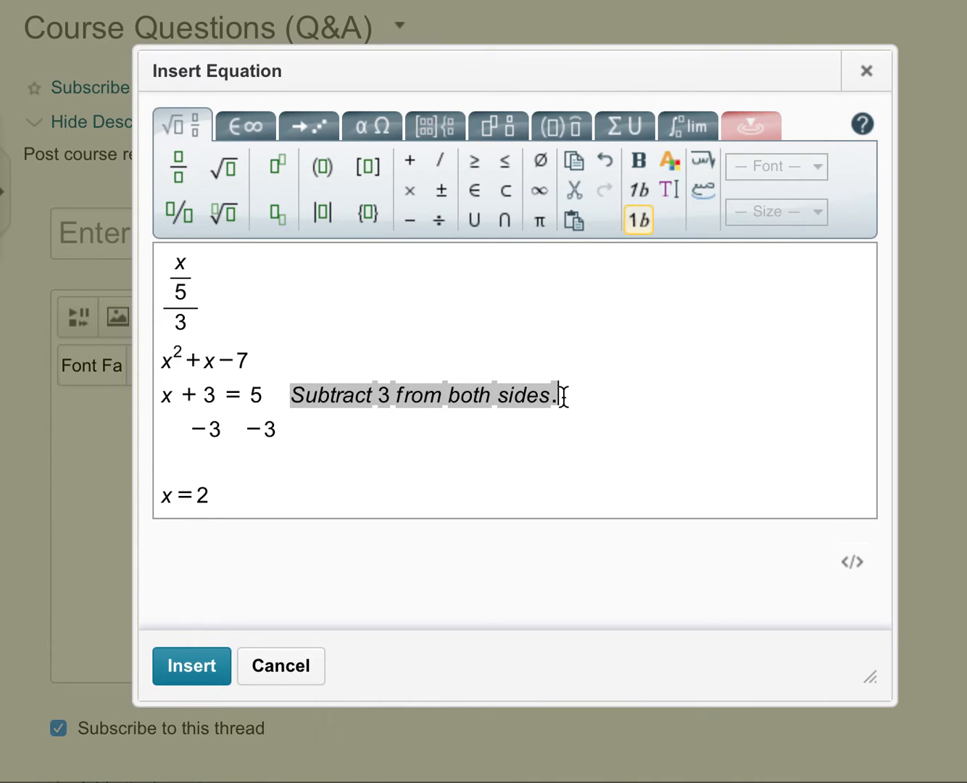
{"action": "left_click", "coordinate": [672, 197]}
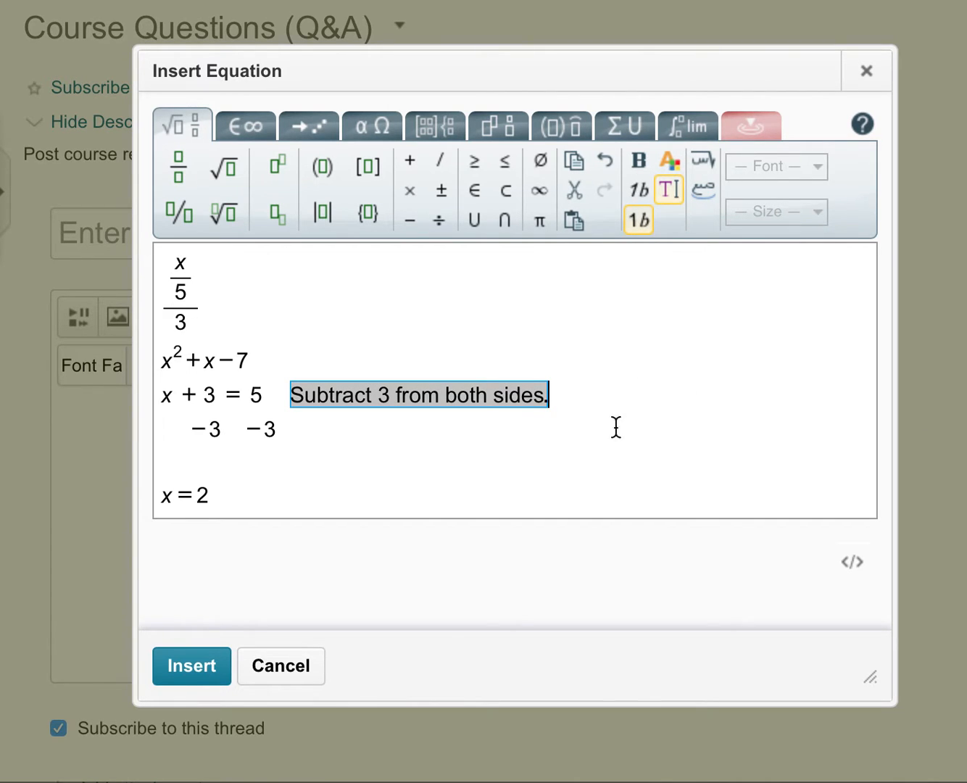
{"action": "left_click", "coordinate": [207, 671]}
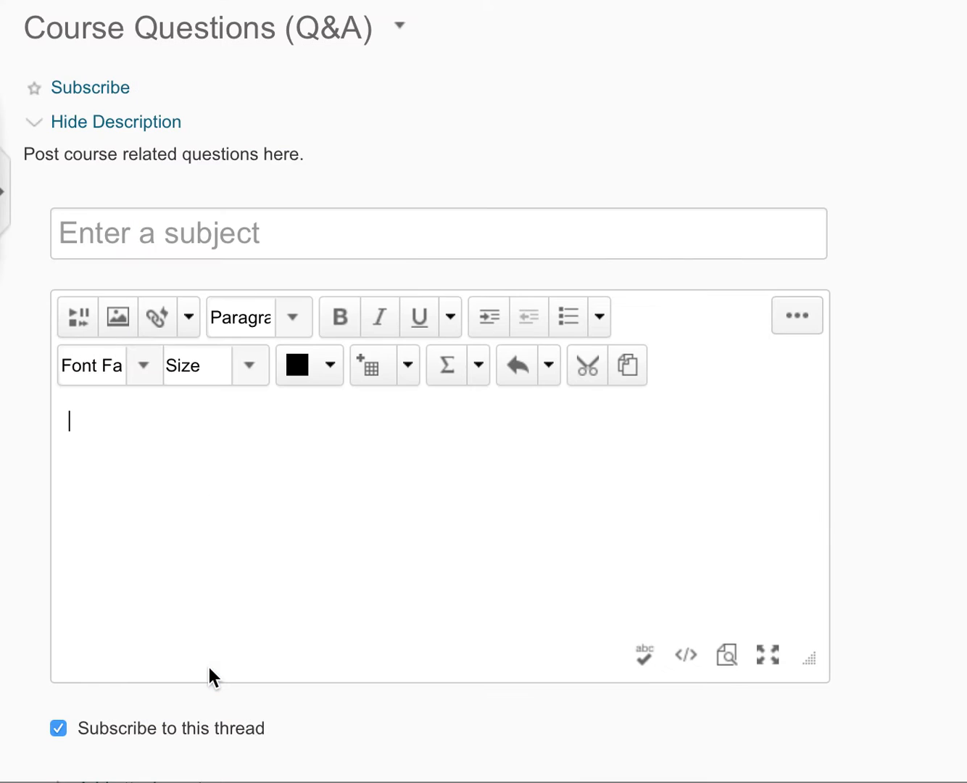